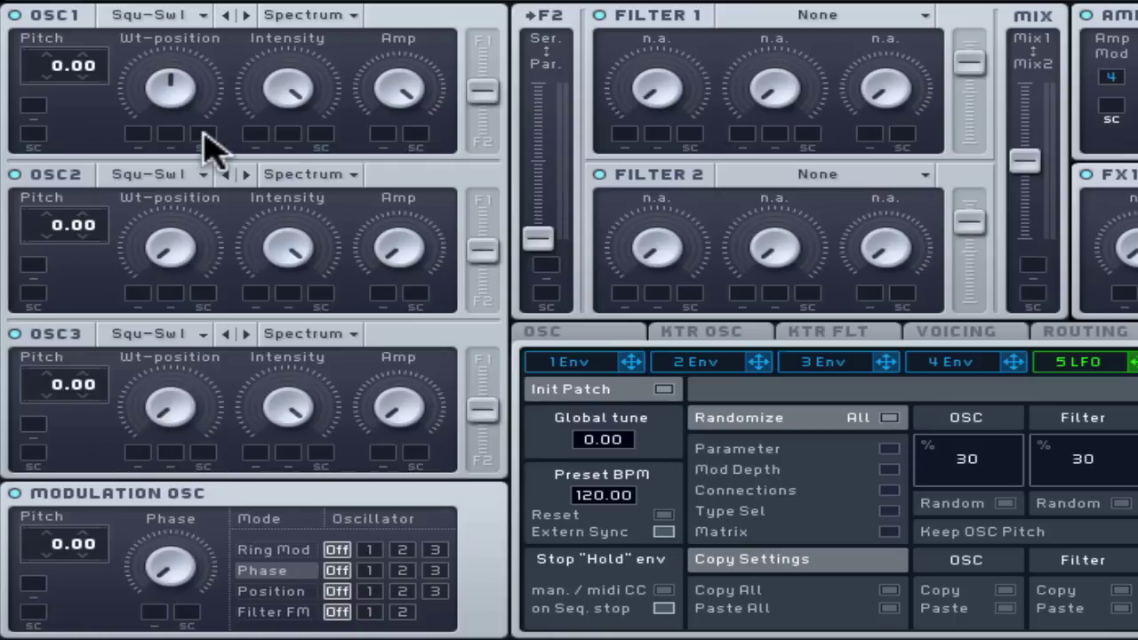
Step: Switch oscillator 1 to the Sin-Square wavetable with a lower wavetable position
click(192, 16)
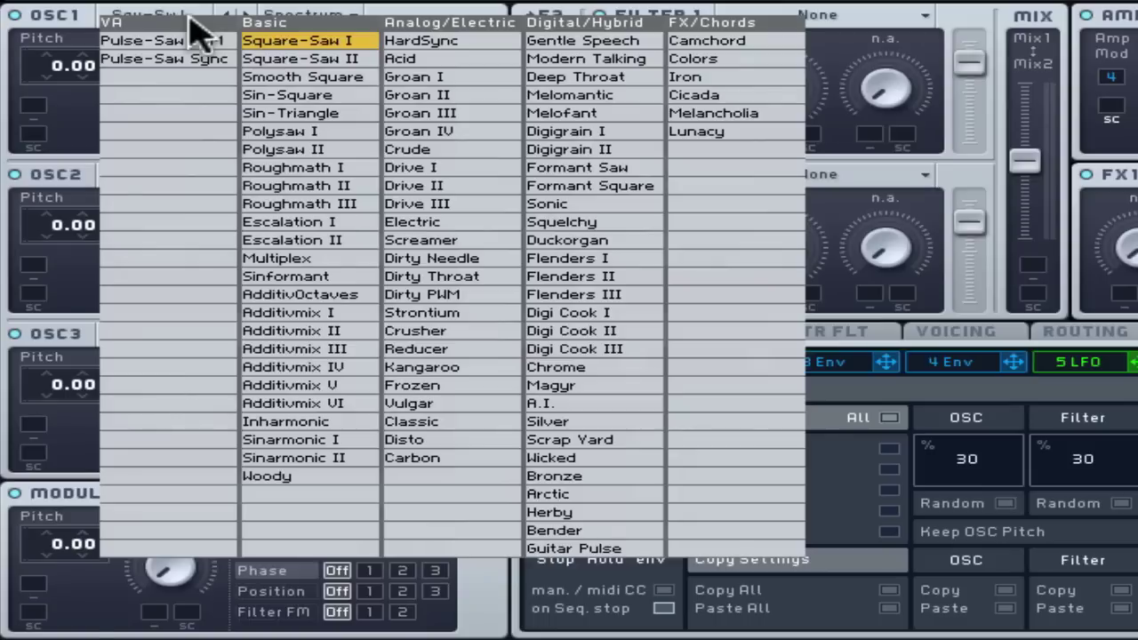
click(343, 113)
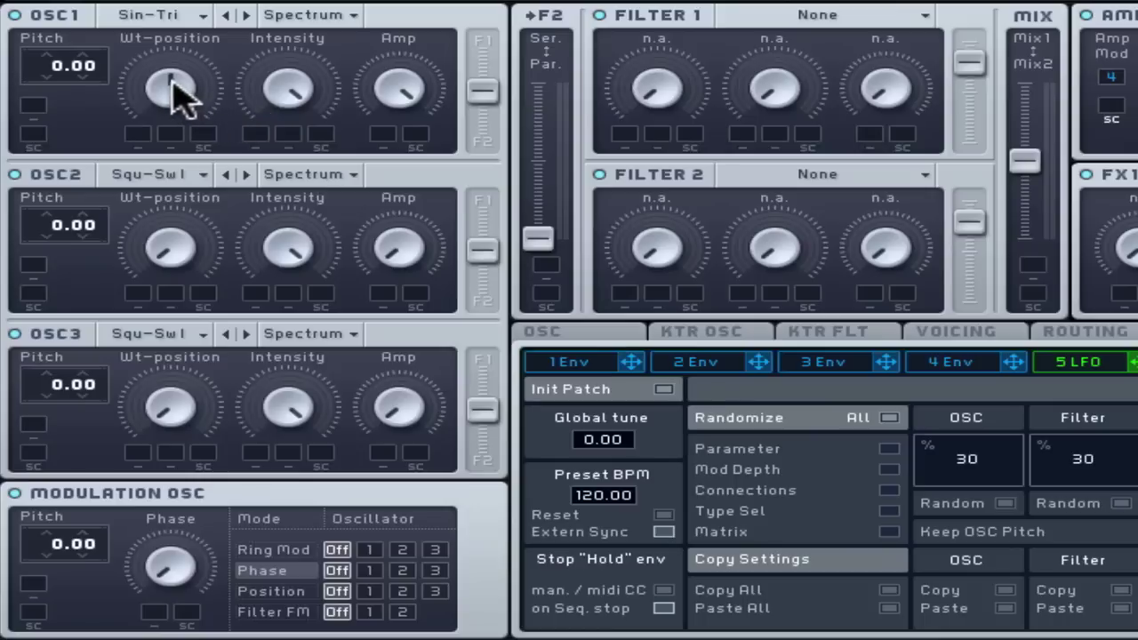
drag(176, 89, 172, 54)
click(191, 16)
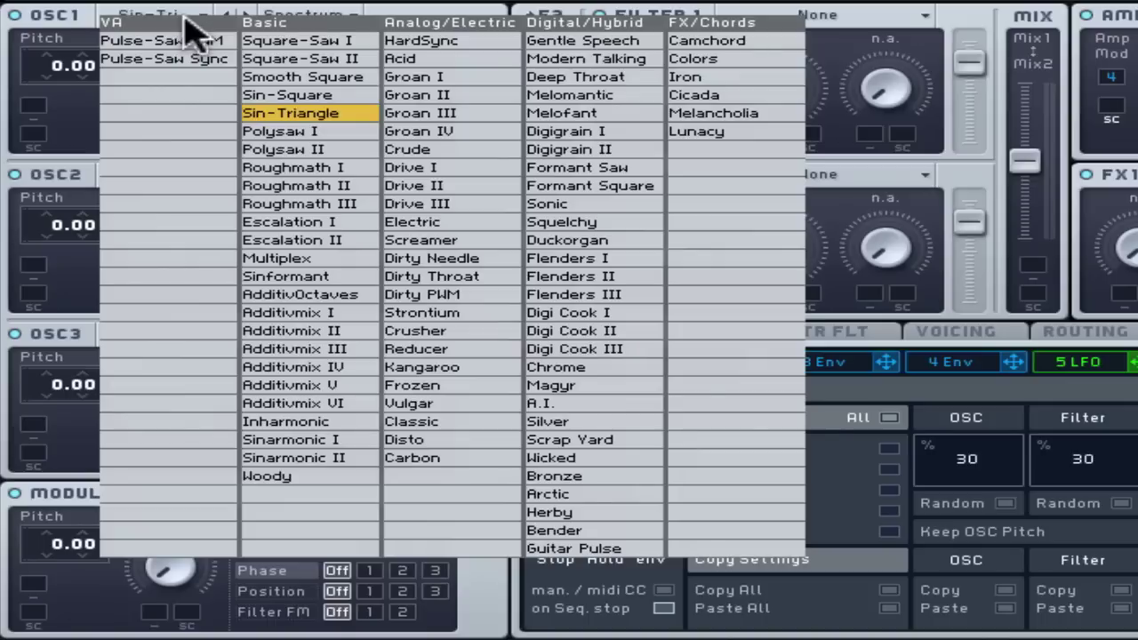
click(272, 92)
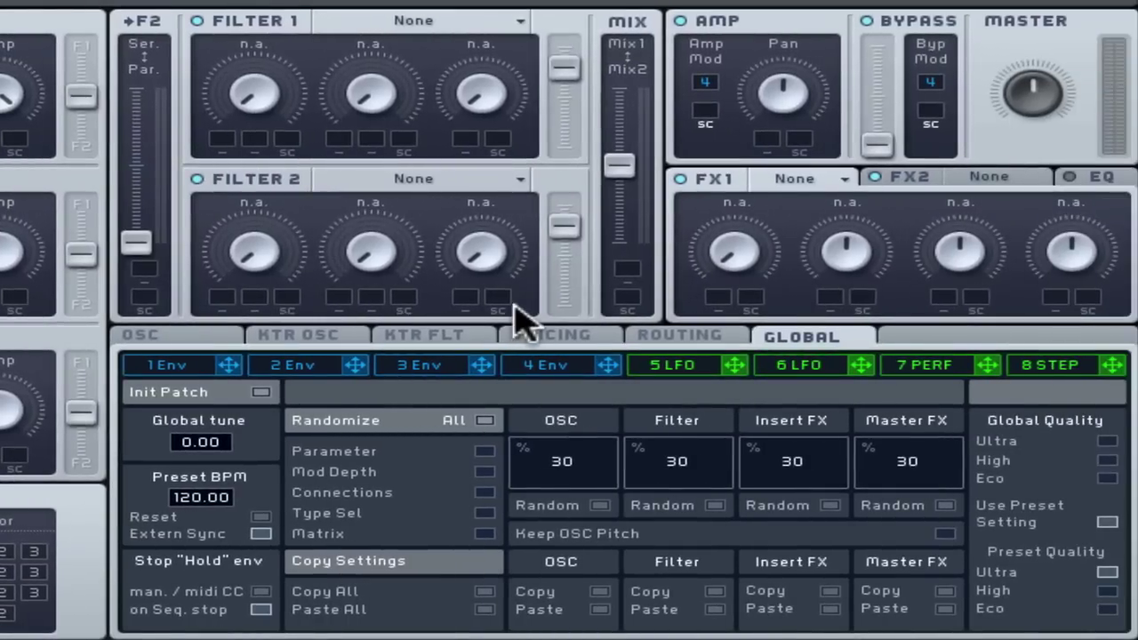
Step: Assign envelope 4 to the Amp Mod slot so it drives the amplifier level
click(559, 368)
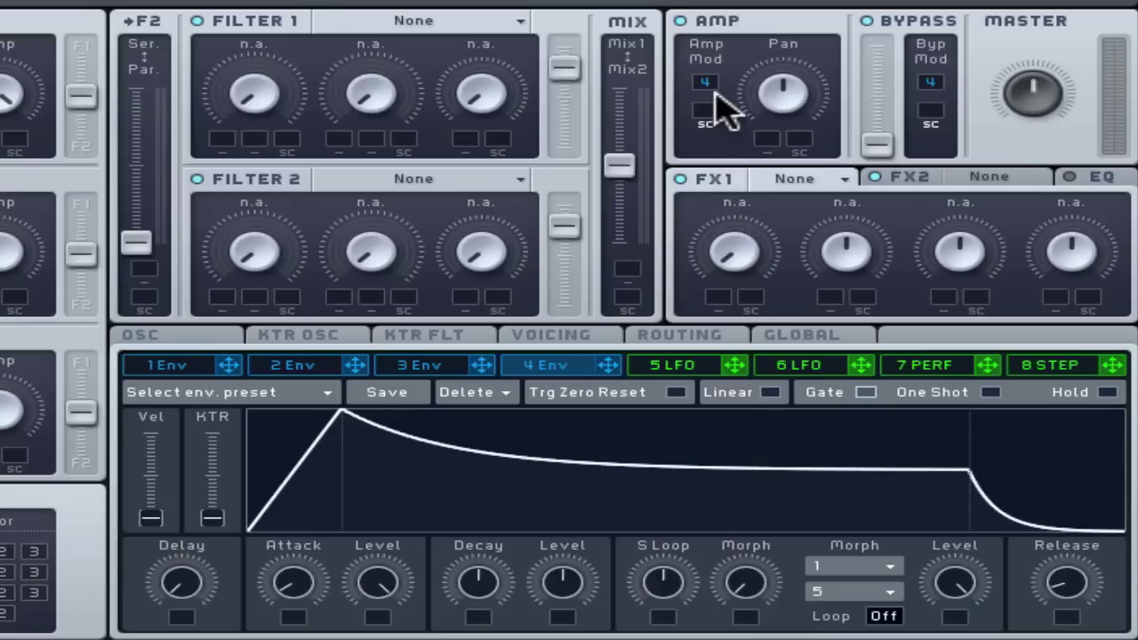
drag(716, 105, 712, 101)
click(681, 336)
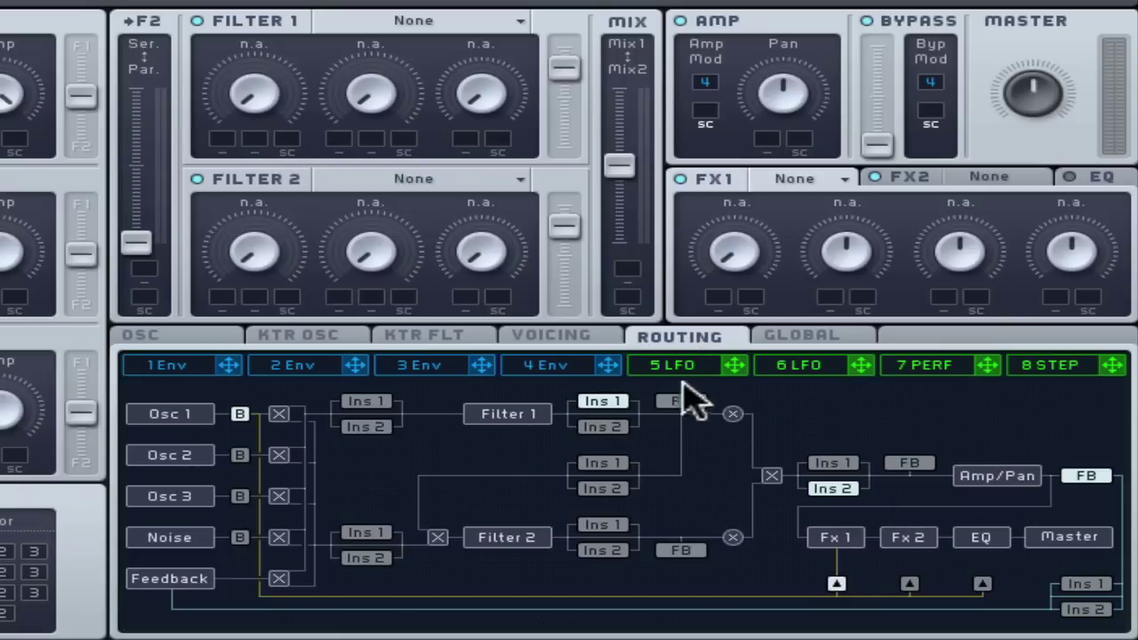
click(567, 367)
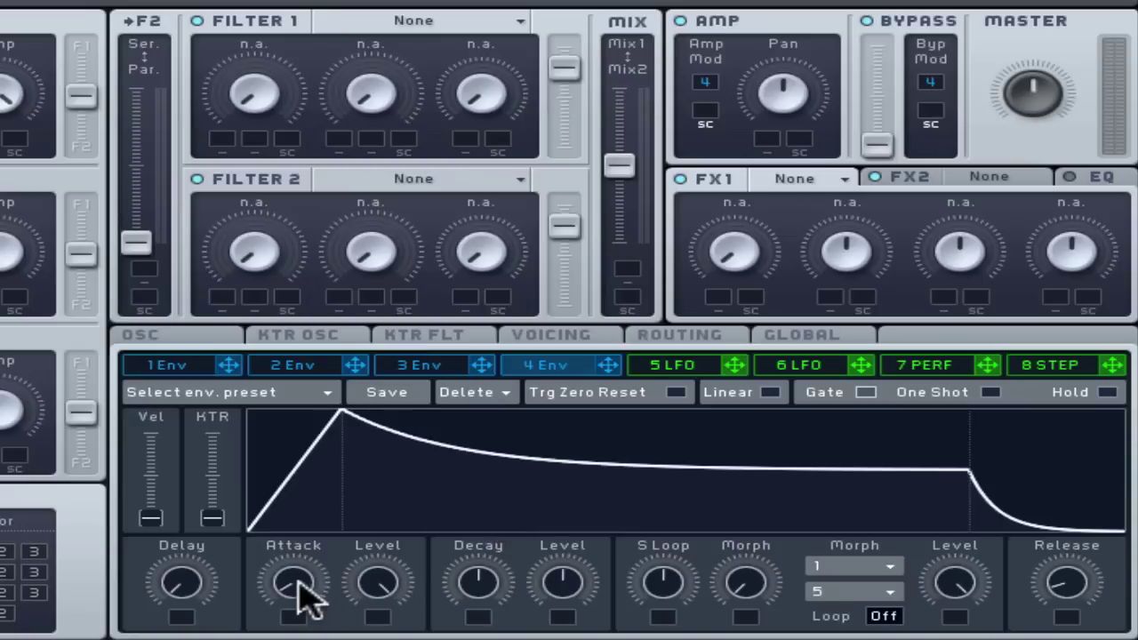
Step: Give envelope 4 a short attack, shorter decay, slightly lower sustain and longer release
drag(300, 590, 312, 525)
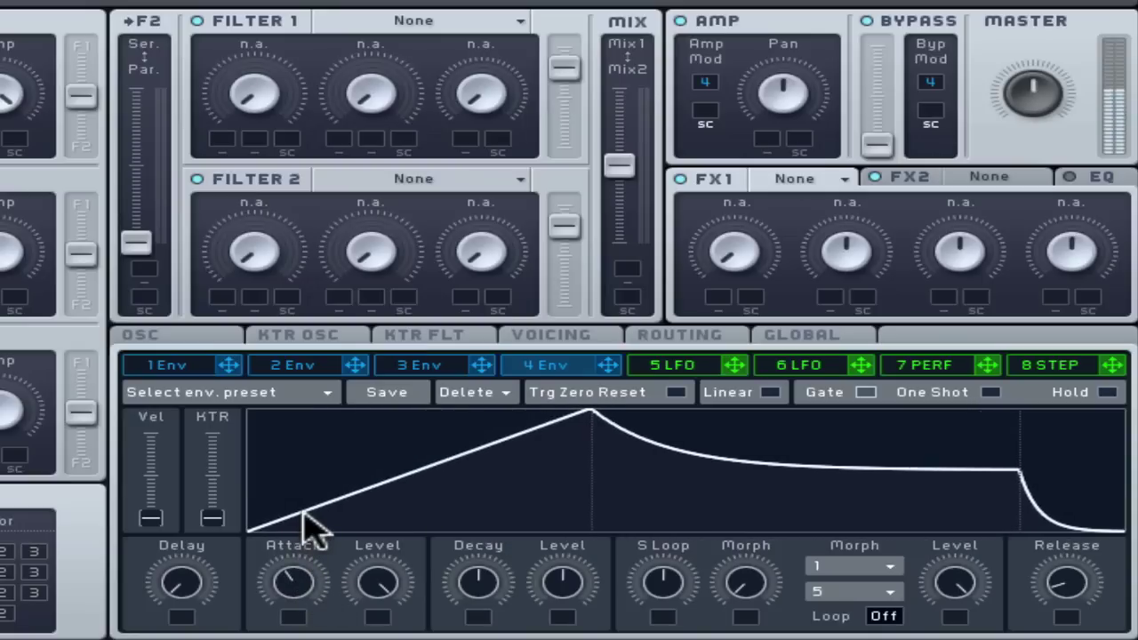
drag(297, 589, 300, 554)
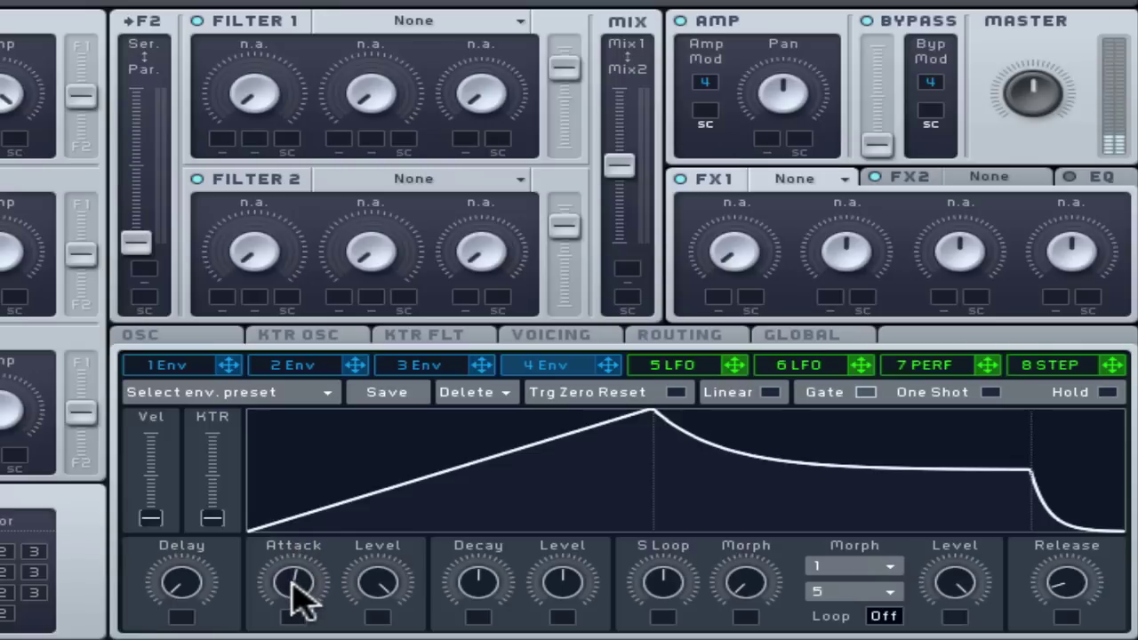
drag(301, 603, 287, 626)
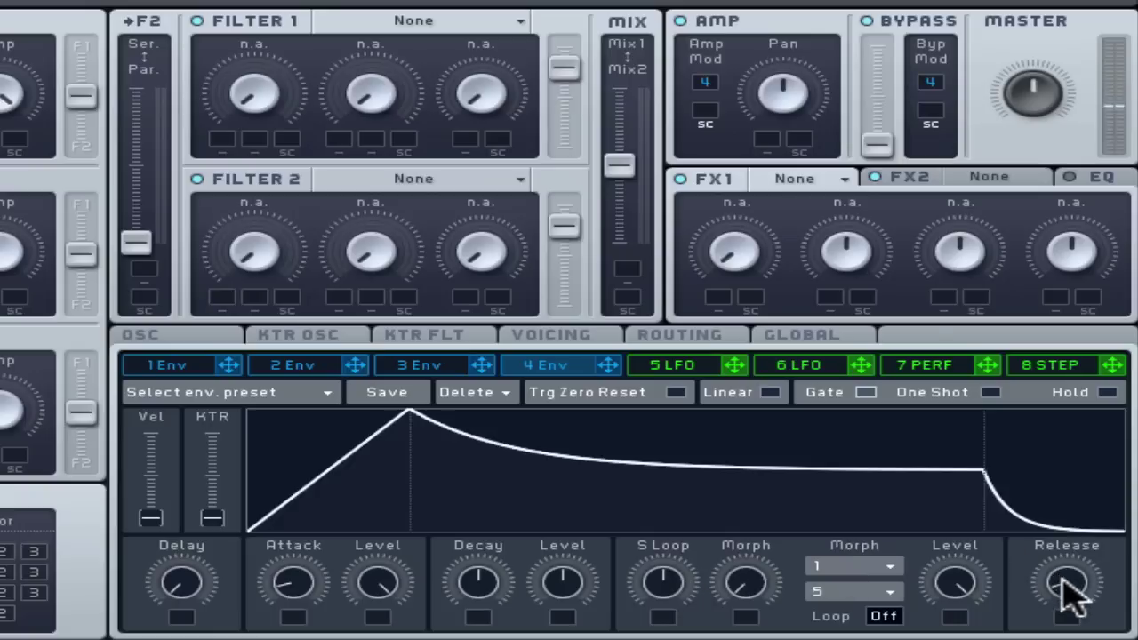
mouse_move(1066, 594)
mouse_down()
mouse_move(1061, 539)
mouse_move(1093, 447)
mouse_move(1067, 546)
mouse_move(1064, 613)
mouse_move(1058, 602)
mouse_up()
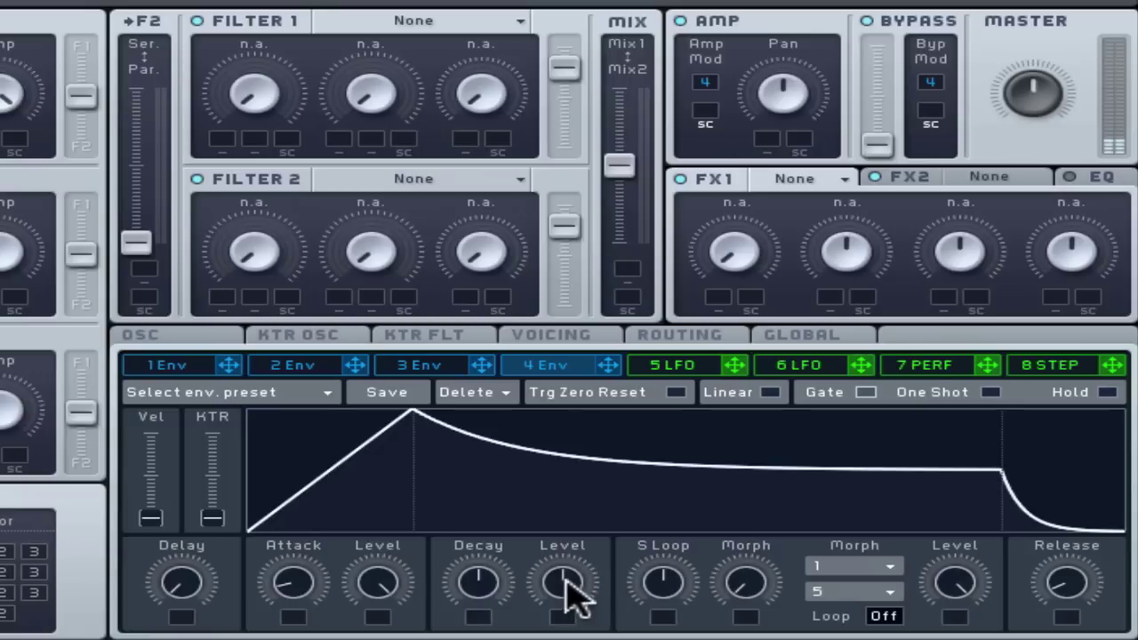
drag(569, 589, 554, 592)
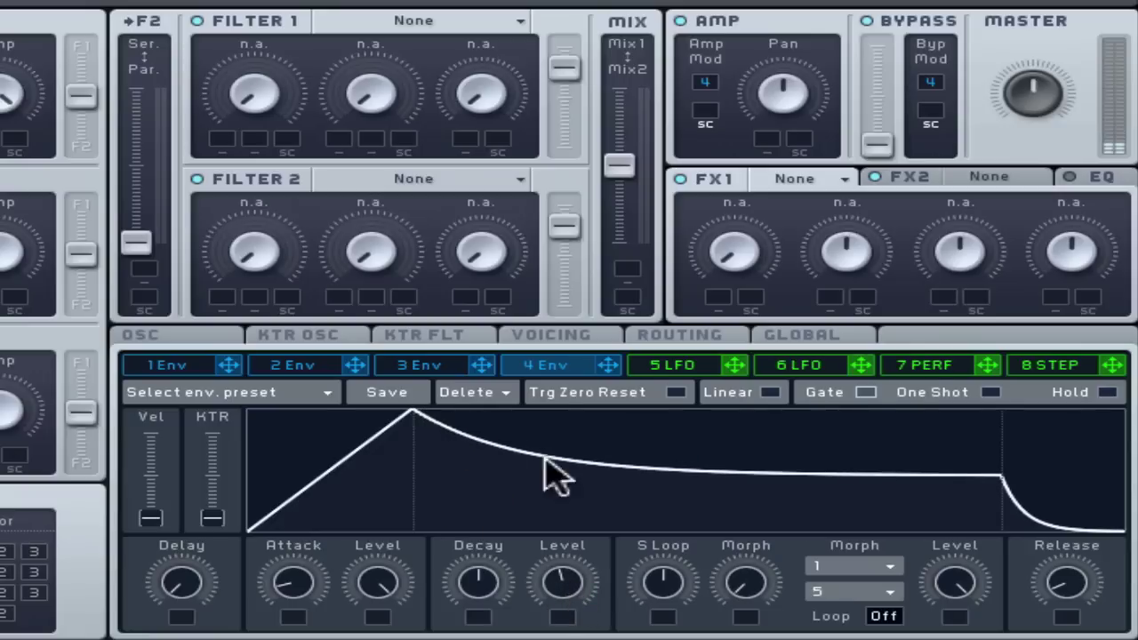
mouse_move(475, 592)
mouse_down()
mouse_move(480, 614)
mouse_move(470, 539)
mouse_move(487, 609)
mouse_up()
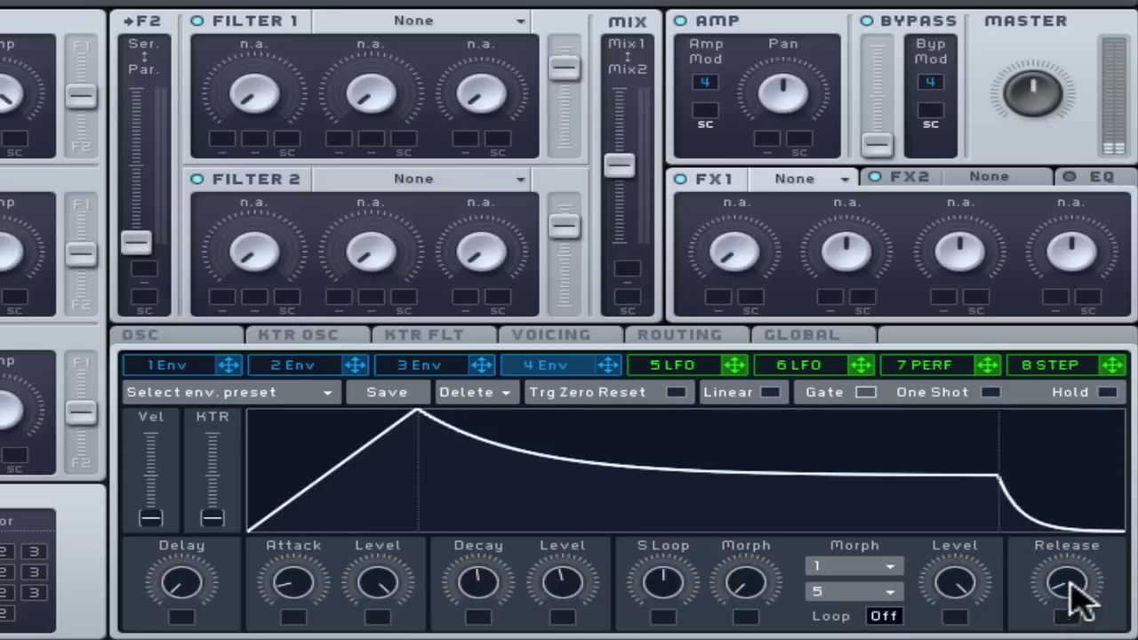
drag(1067, 621, 1059, 541)
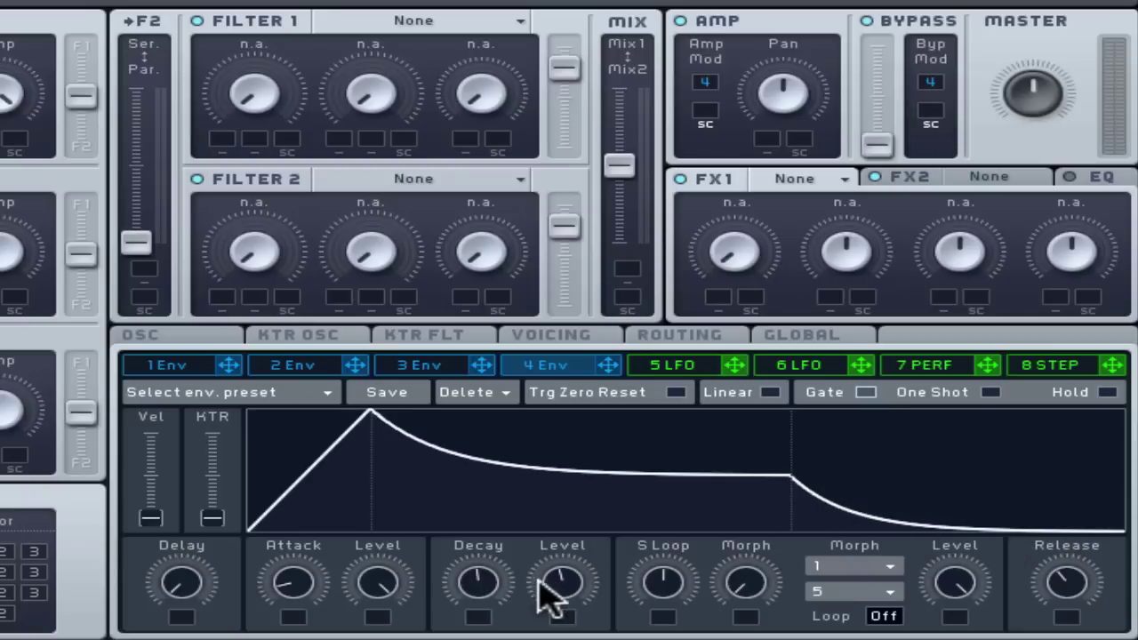
Step: Give envelope 4 a slightly longer attack, shorter decay and a sustain level raised near the peak
drag(559, 590, 558, 633)
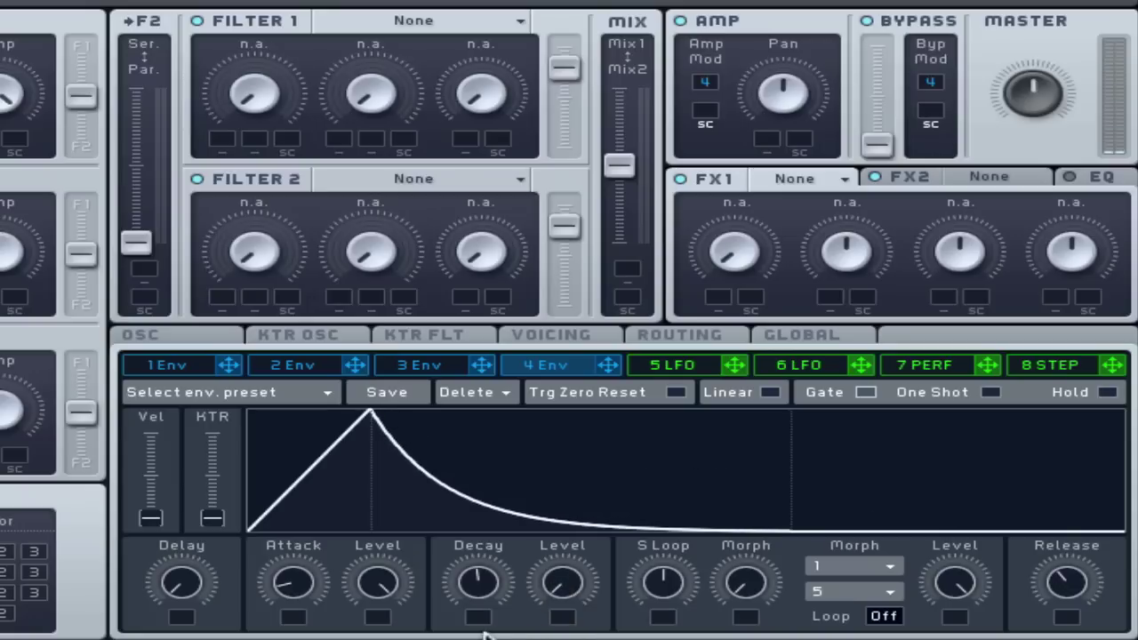
drag(483, 589, 474, 628)
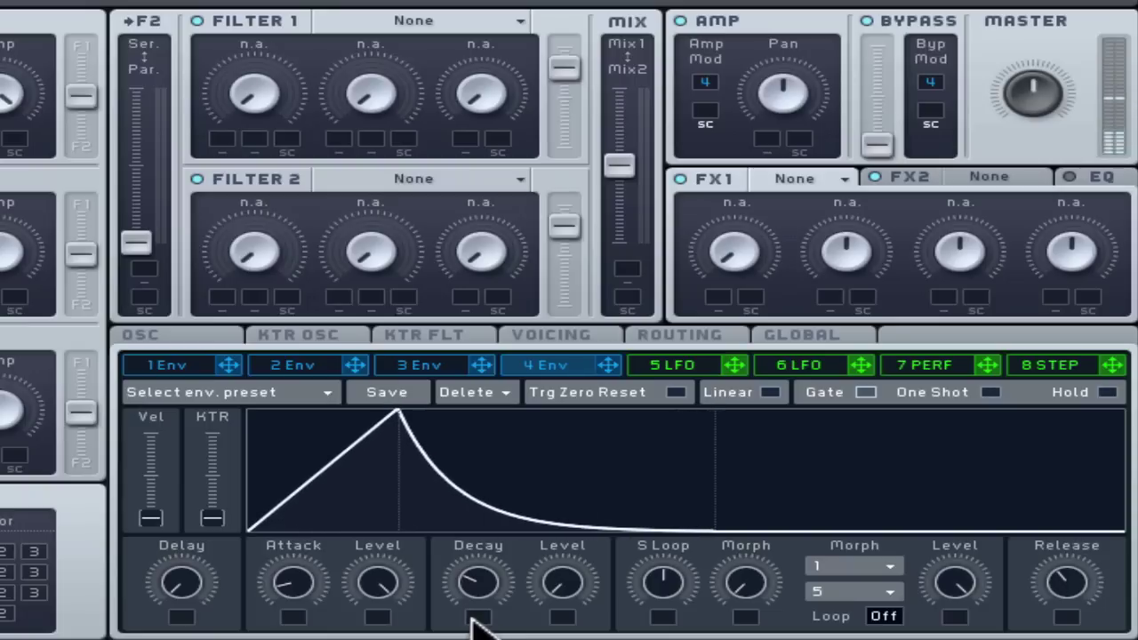
drag(287, 605, 297, 596)
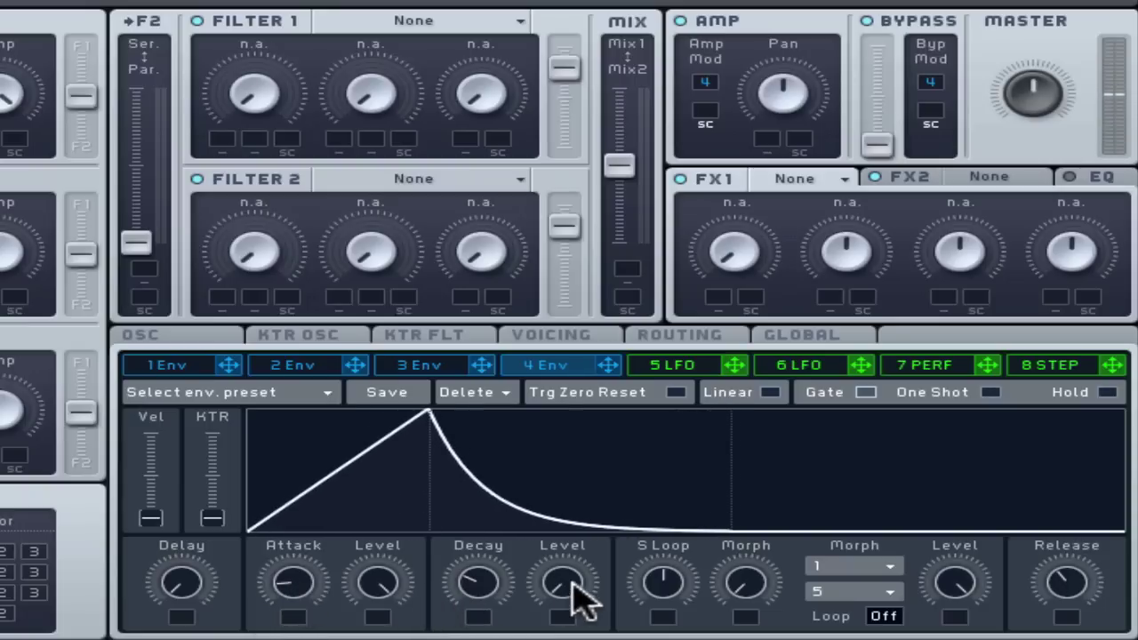
drag(578, 604, 584, 439)
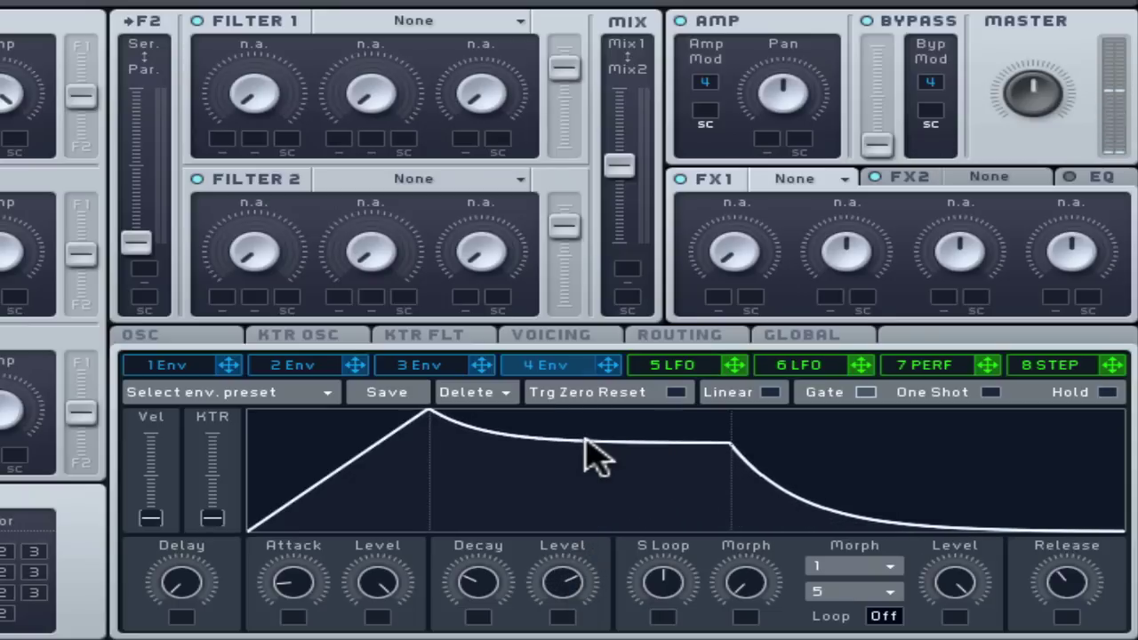
Step: Enable Restart via Gate for the oscillator phases and shorten envelope 4's attack
click(219, 346)
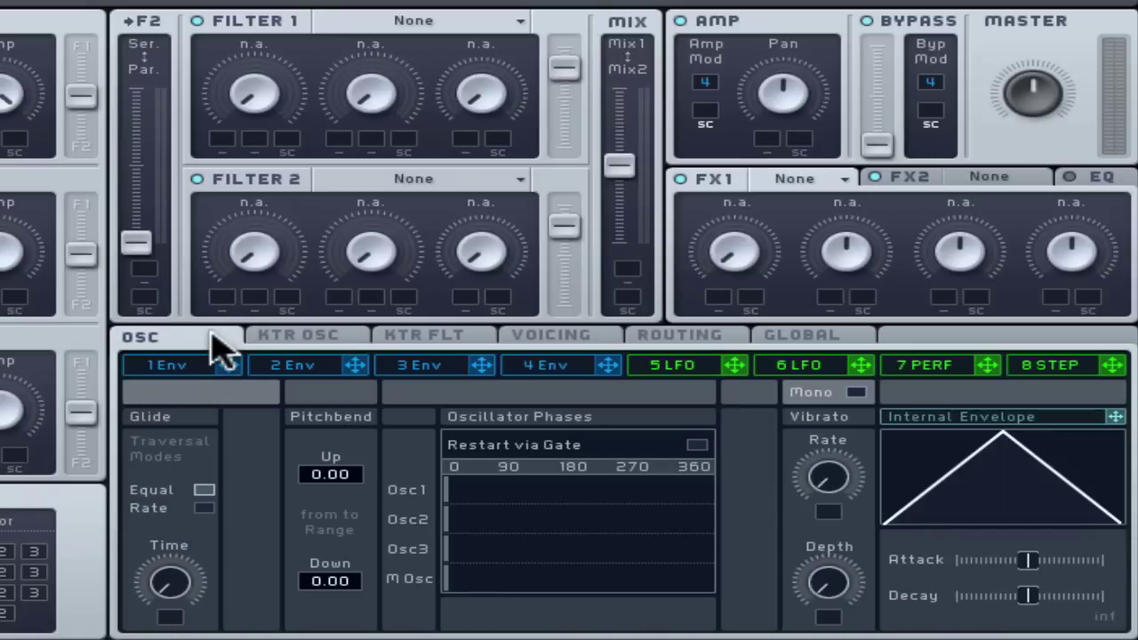
click(695, 446)
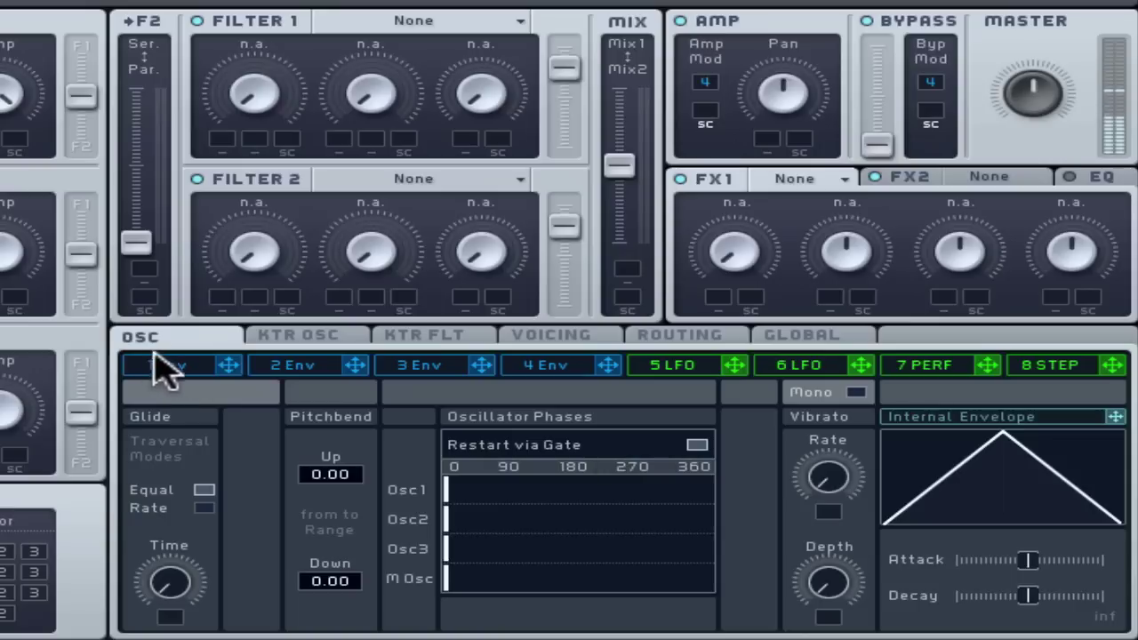
click(534, 371)
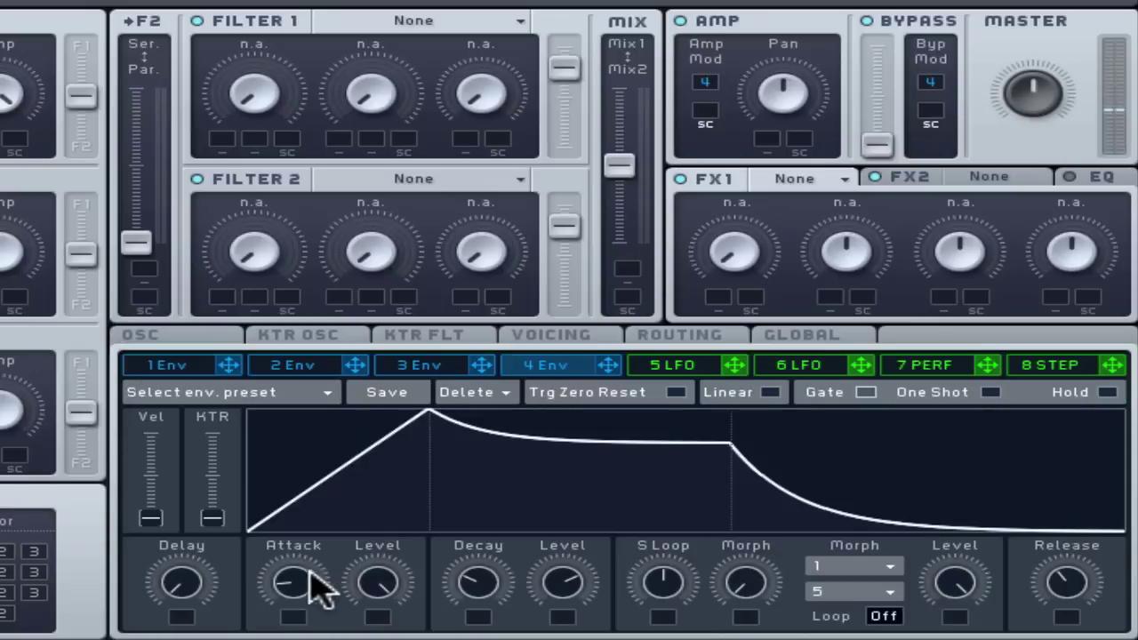
mouse_move(312, 579)
mouse_down()
mouse_move(293, 585)
mouse_move(299, 594)
mouse_up()
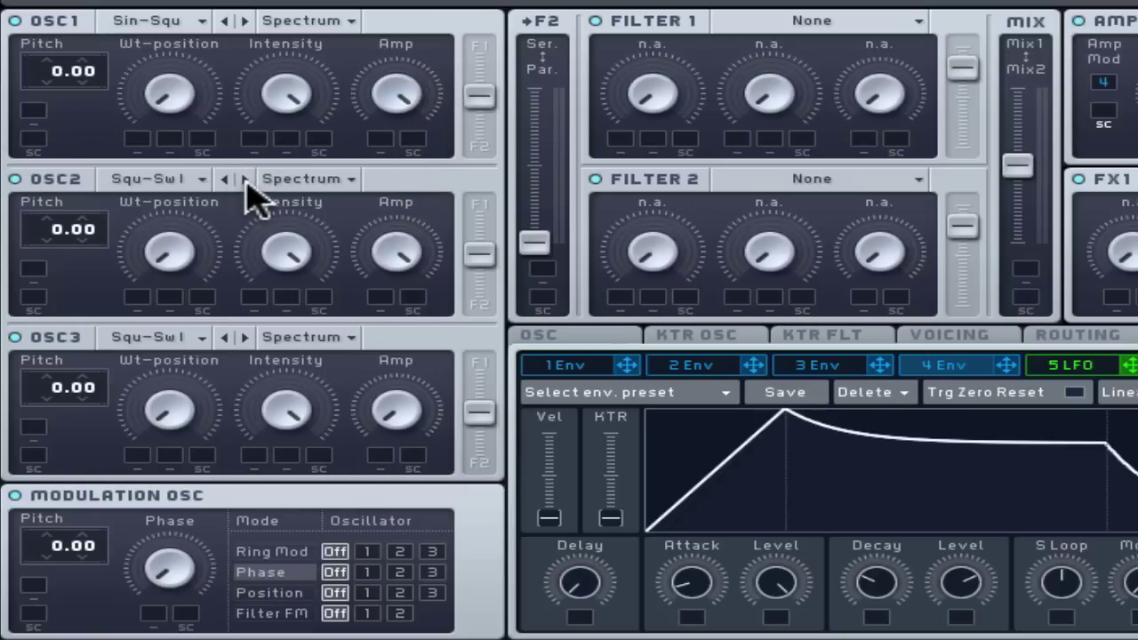
Step: Step oscillator 2's wavetable forward through Plysaw II to Math I
click(247, 179)
click(248, 179)
click(246, 178)
click(246, 179)
click(247, 179)
Step: Tune oscillator 2's pitch down to about -24
drag(63, 223, 64, 203)
scroll(64, 203, up, 3)
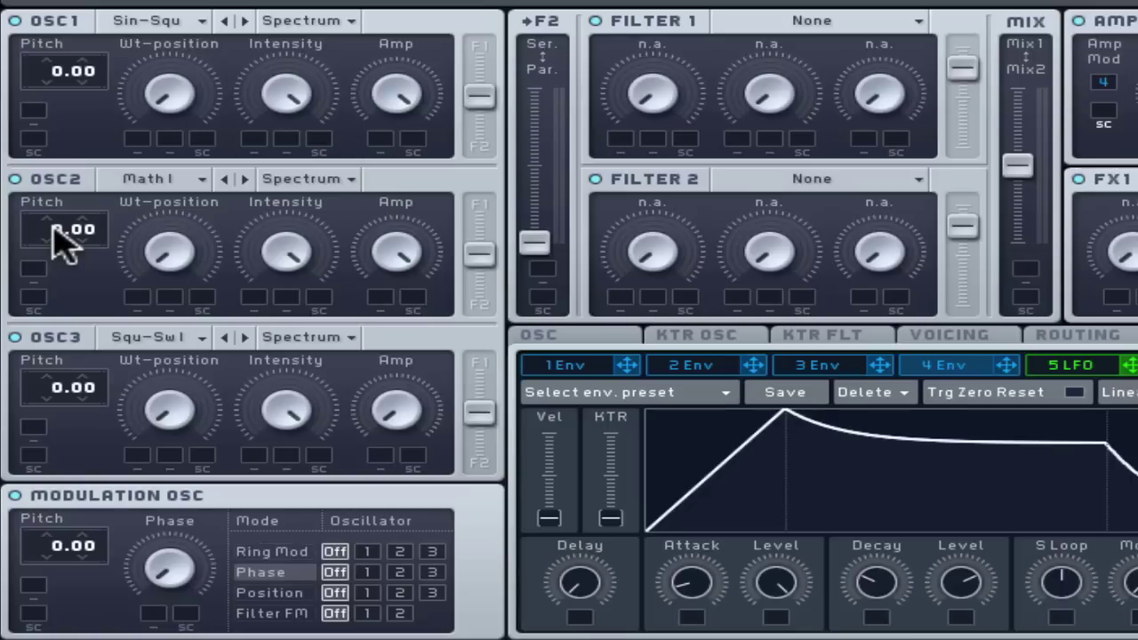
drag(51, 227, 53, 257)
drag(62, 252, 62, 279)
Step: Reset oscillator 2's pitch to 0 and adjust its wavetable position and intensity
double_click(67, 240)
mouse_move(170, 267)
mouse_down()
mouse_move(175, 182)
mouse_move(218, 13)
mouse_move(176, 199)
mouse_move(178, 275)
mouse_up()
drag(294, 258, 267, 436)
drag(283, 518, 216, 251)
Step: Set oscillator 3 to Screamer in Bend -/+ mode, lowering intensity and raising wavetable position
click(203, 339)
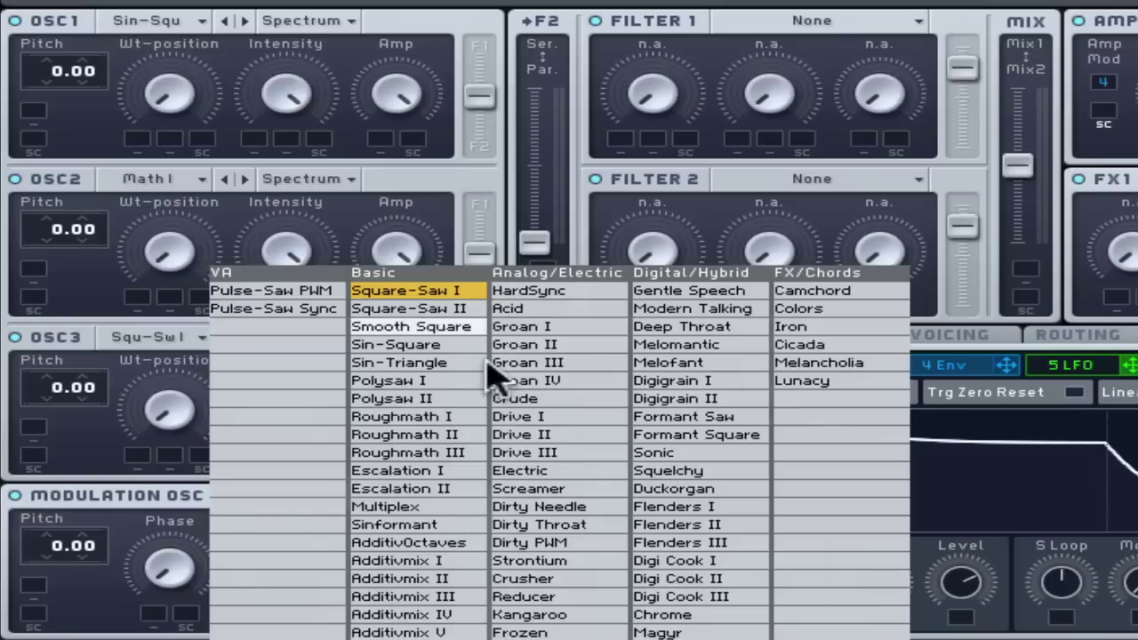
click(575, 488)
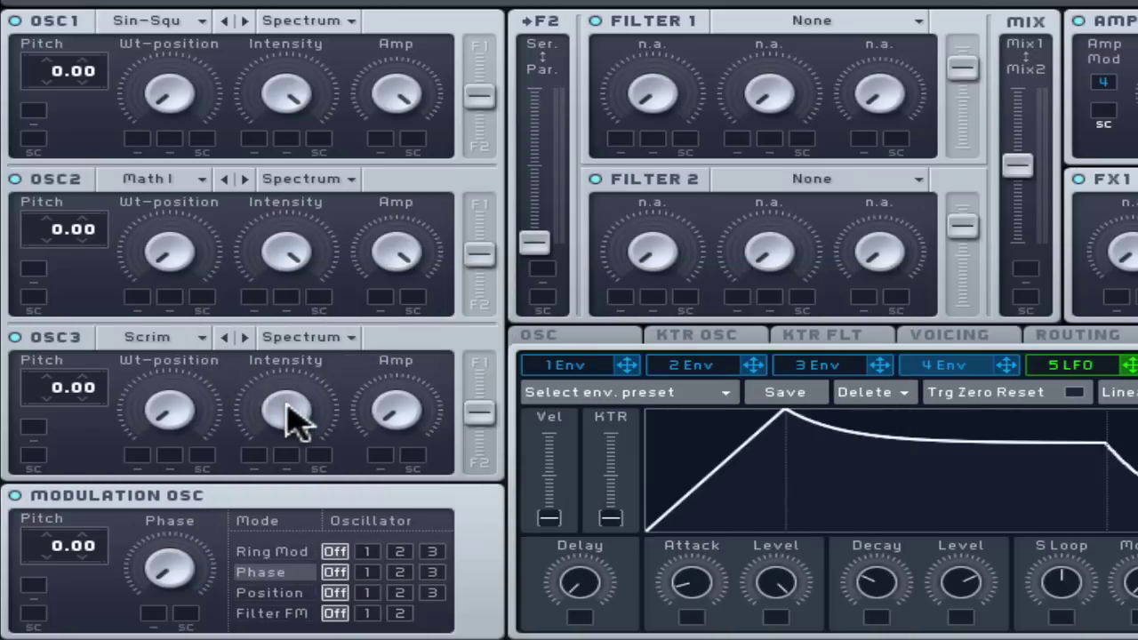
click(330, 341)
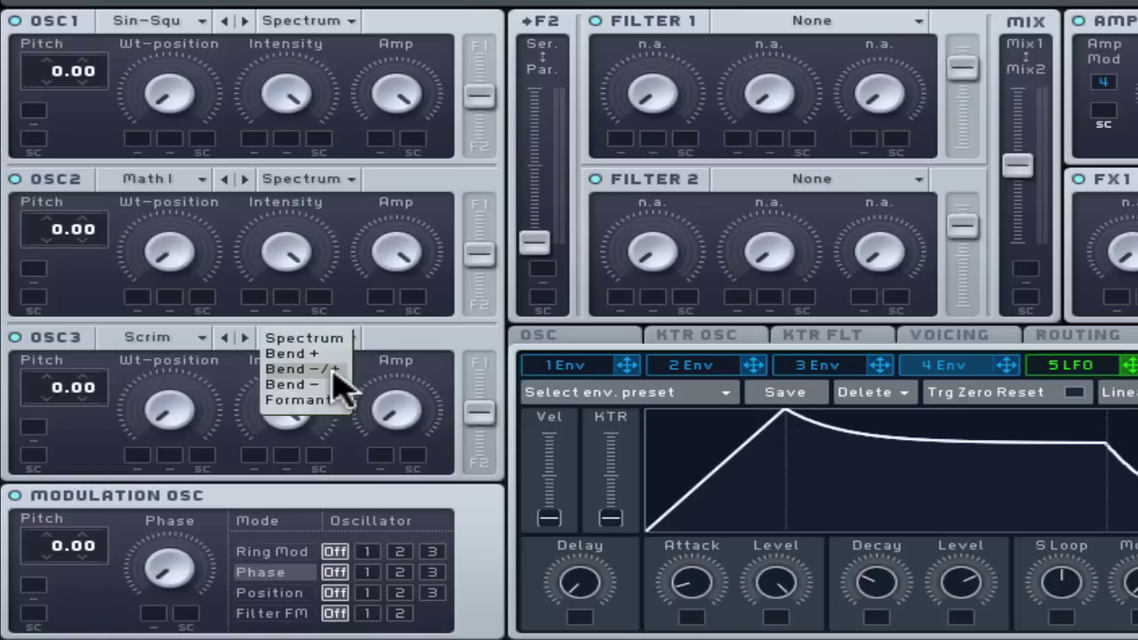
click(332, 384)
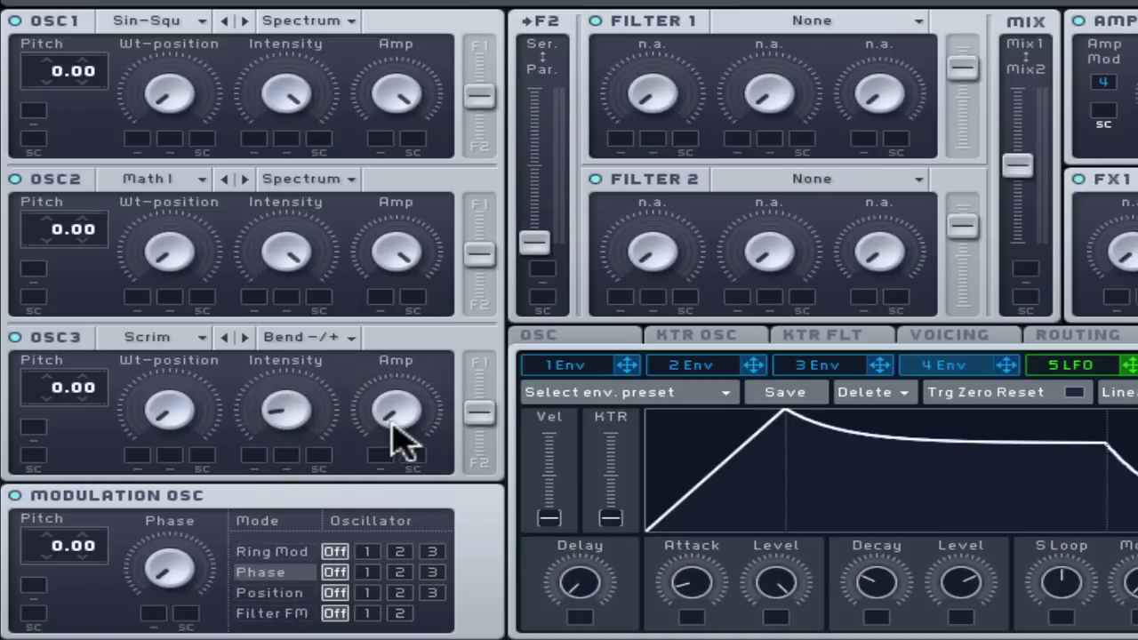
drag(305, 394, 287, 394)
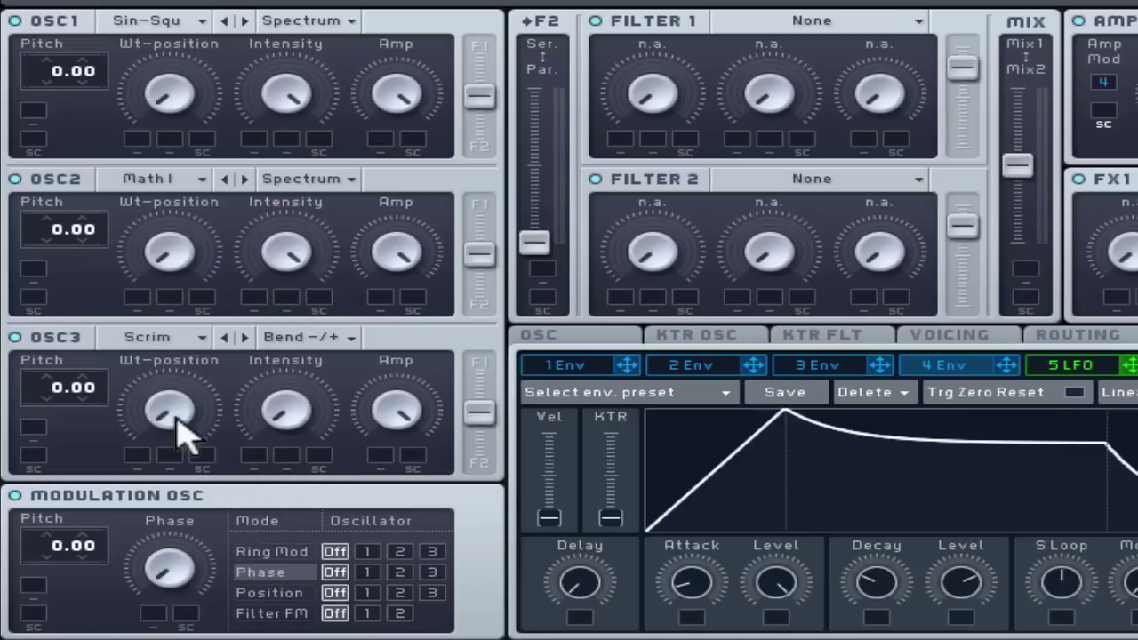
drag(176, 416, 178, 283)
Step: Switch oscillator 3 to Formant mode and lower its intensity slightly below centre
click(337, 336)
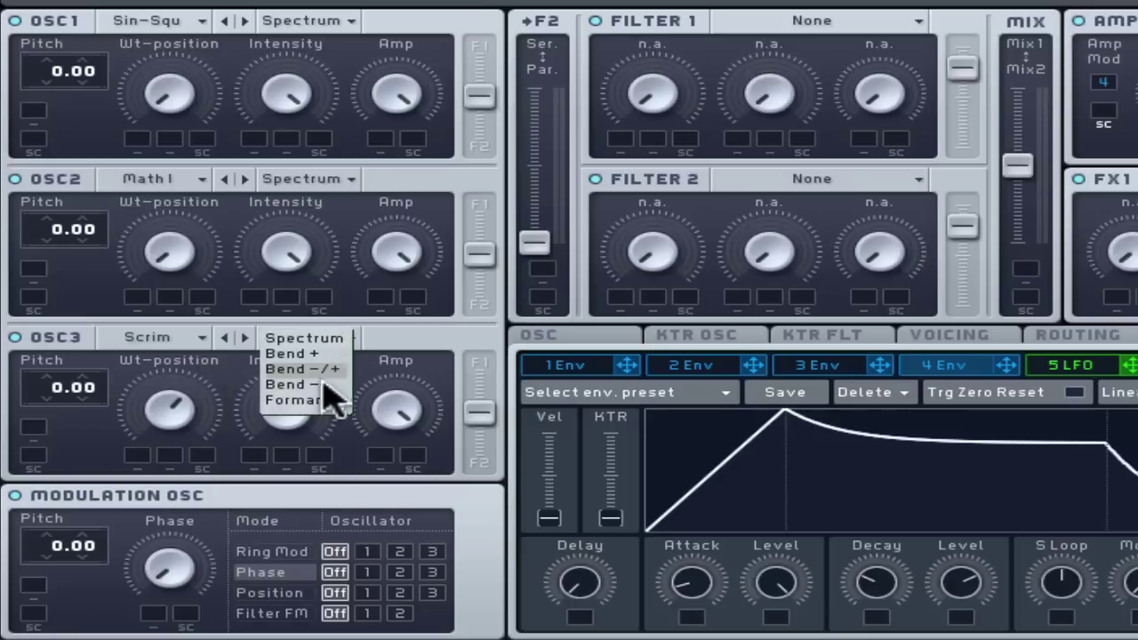
click(298, 400)
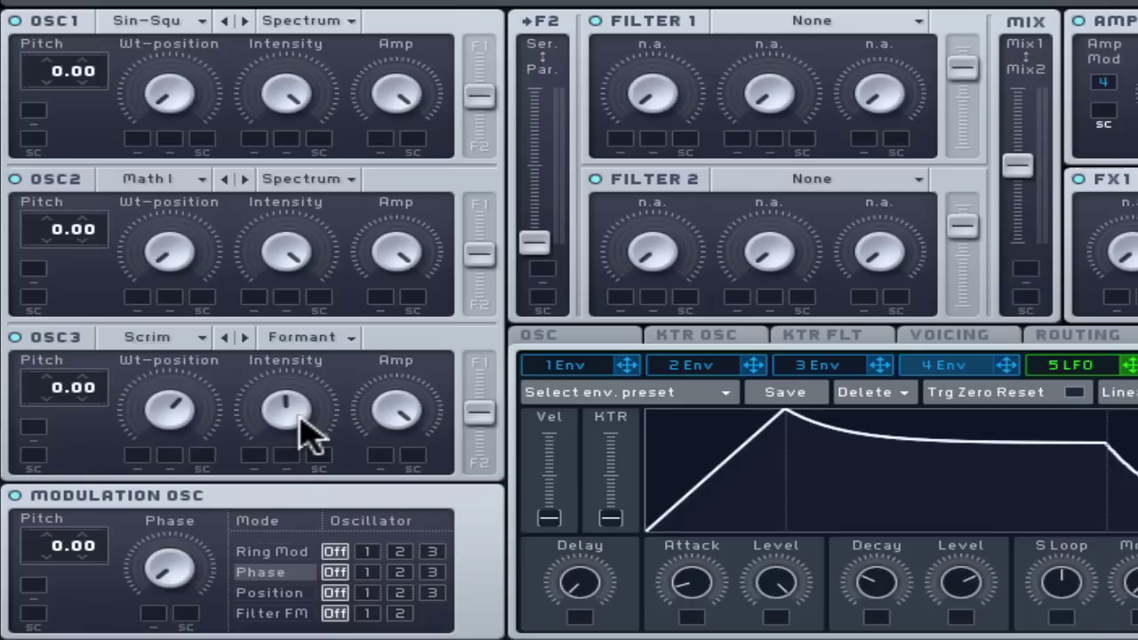
drag(302, 431, 299, 445)
Step: Try pitch changes on oscillators 2 and 3, then reset both pitches to 0
drag(56, 228, 58, 264)
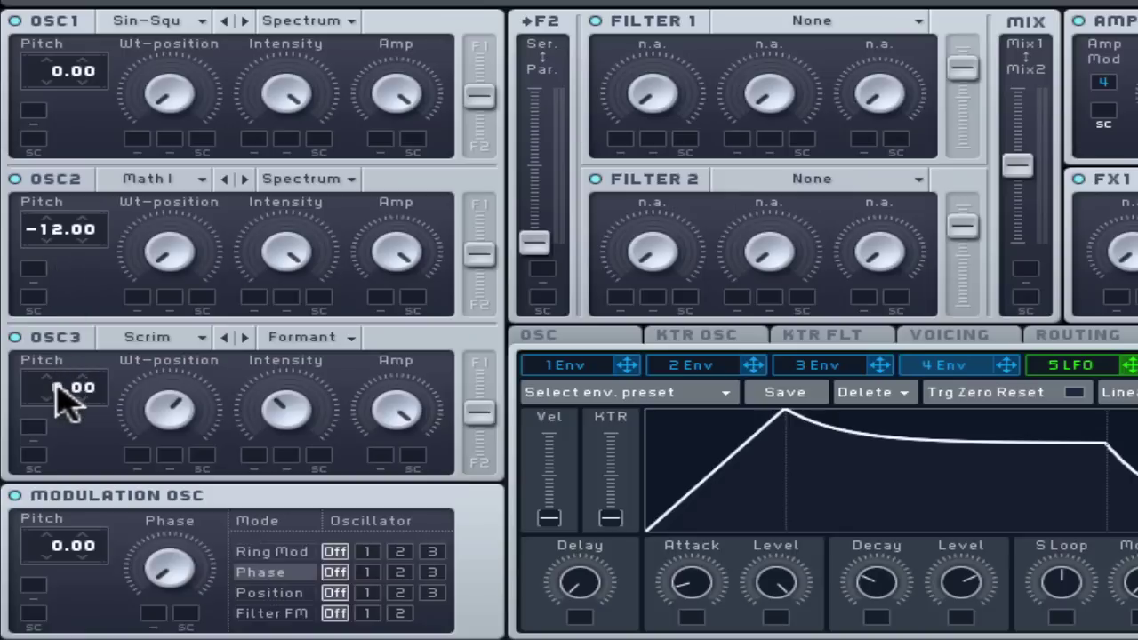
drag(56, 389, 58, 420)
ctrl+click(56, 390)
ctrl+click(56, 236)
drag(62, 244, 70, 213)
ctrl+click(72, 248)
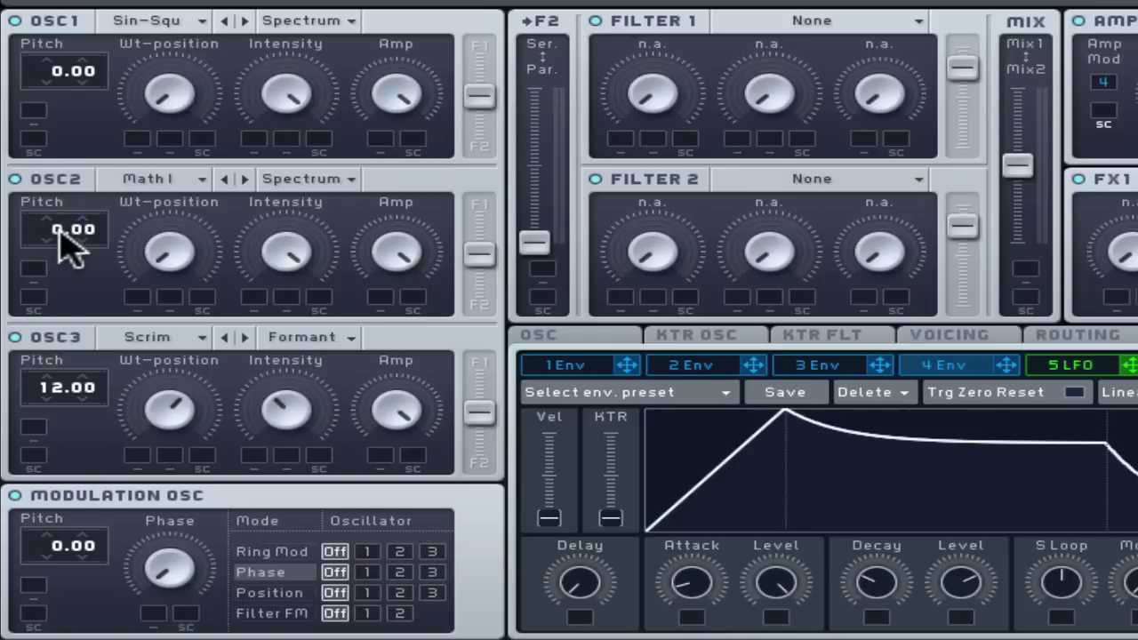
Step: Tune oscillator 3 to 24.44 and detune oscillators 1 and 2 to -0.28 and -0.23
drag(62, 404, 67, 360)
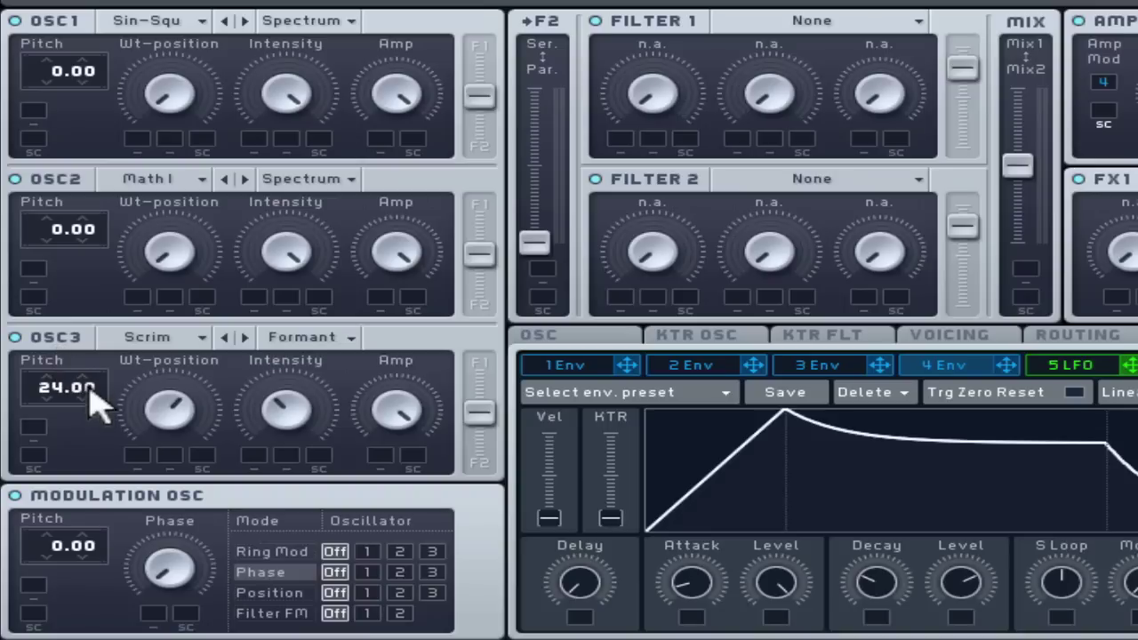
drag(92, 399, 99, 373)
drag(102, 234, 96, 257)
drag(94, 89, 92, 161)
mouse_move(89, 400)
mouse_down()
mouse_move(89, 307)
mouse_move(79, 397)
mouse_up()
drag(96, 241, 98, 262)
Step: Turn down the Amp knobs of oscillator 3 and oscillator 1
drag(399, 418, 400, 458)
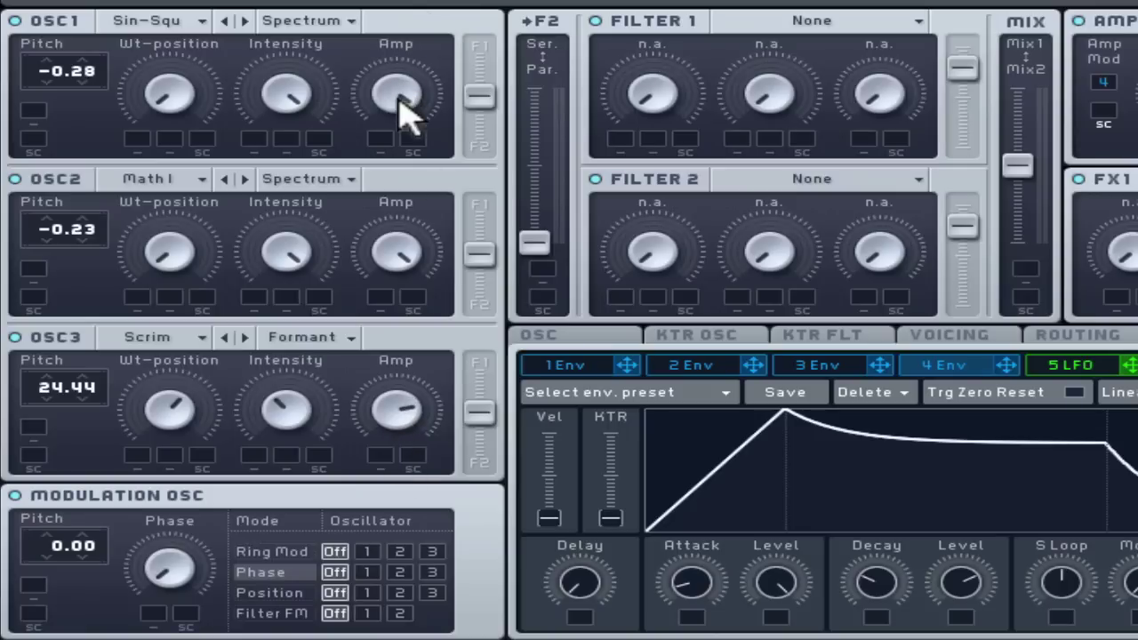
drag(397, 97, 398, 133)
Step: Raise the modulation oscillator's phase amount and pick its oscillator target in the Phase row
drag(178, 578, 187, 457)
click(368, 573)
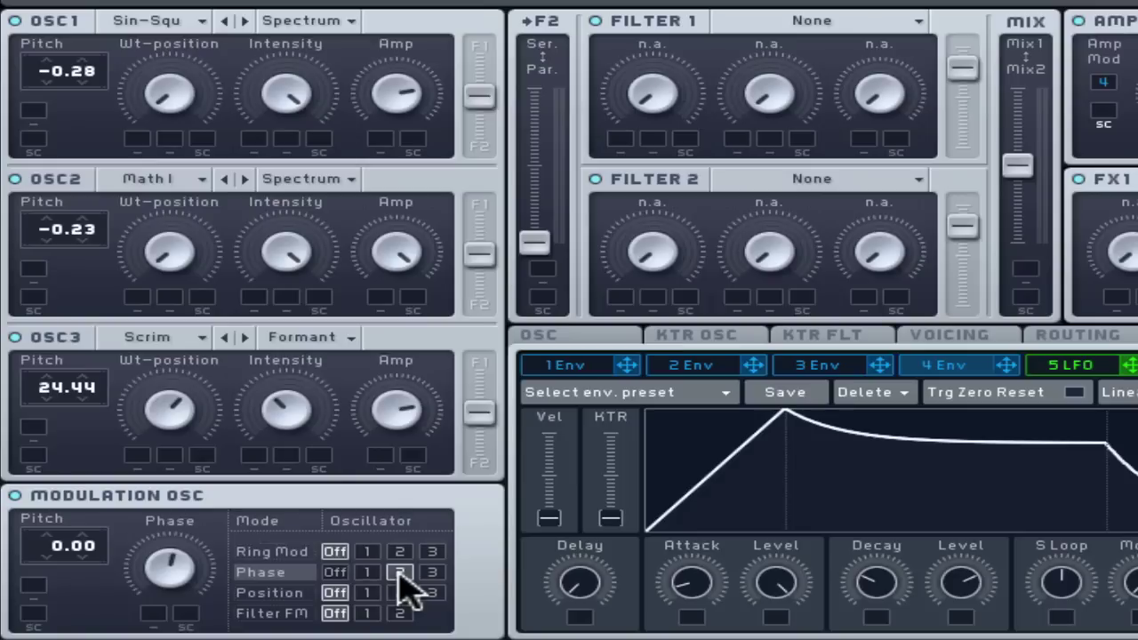
click(428, 575)
Step: Tune the modulation oscillator's pitch to -11.69 and rebalance its phase amount
mouse_move(56, 518)
mouse_down()
mouse_move(51, 503)
mouse_move(58, 512)
mouse_up()
drag(60, 560, 60, 526)
double_click(56, 552)
drag(56, 555, 57, 568)
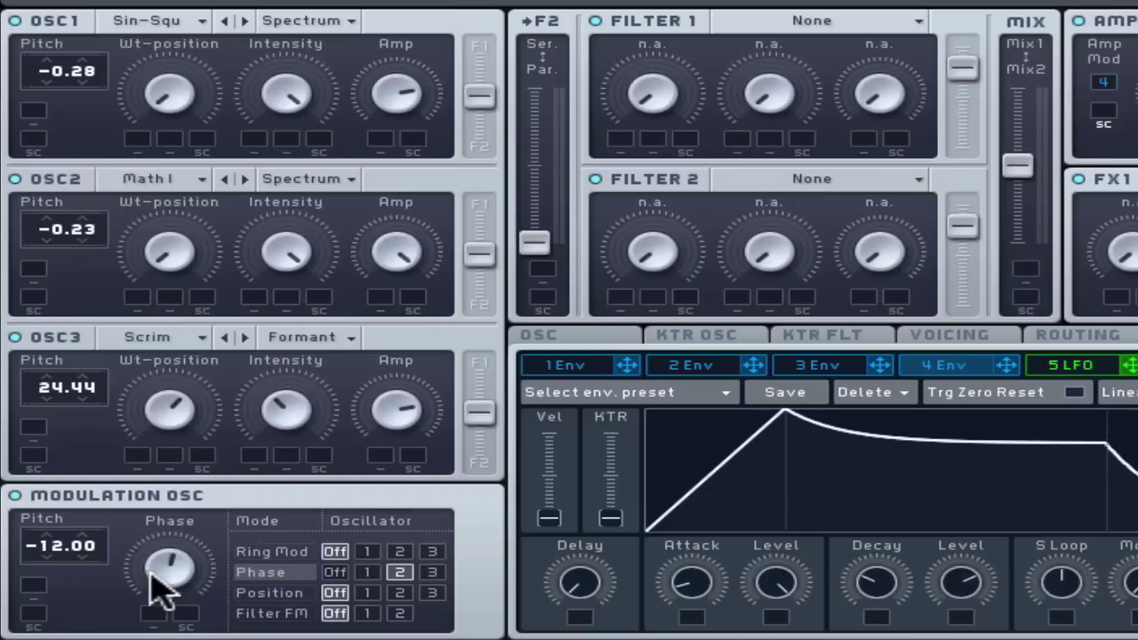
drag(163, 579, 147, 630)
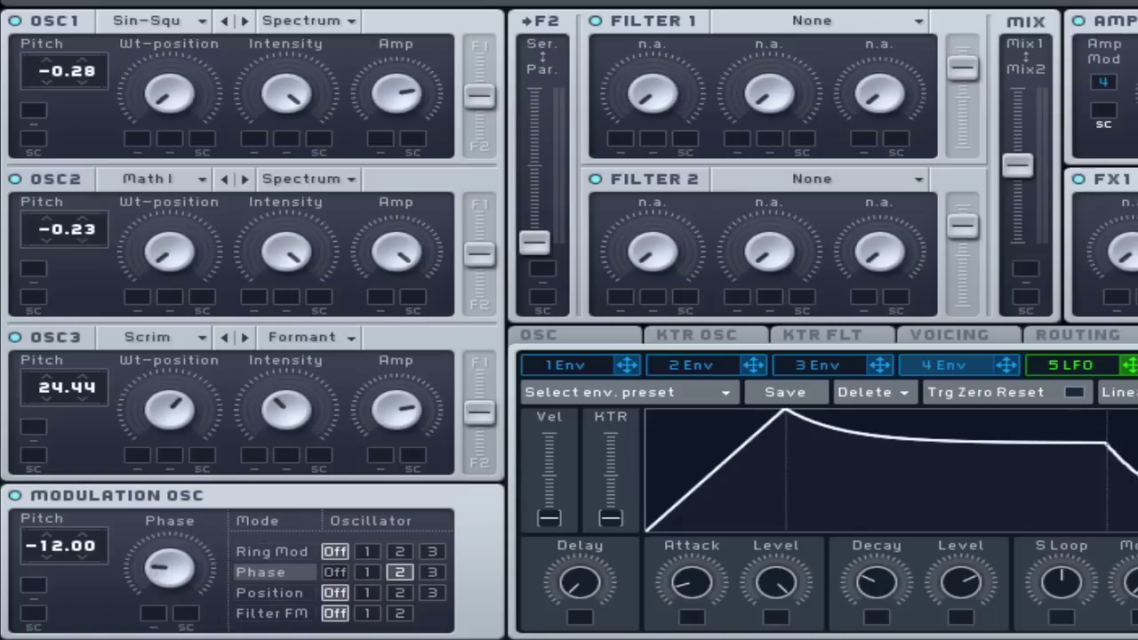
drag(94, 554, 88, 480)
drag(167, 560, 147, 586)
Step: Lower OSC2 Amp, raise OSC1 wavetable position, reduce OSC3 intensity and detune OSC3 to -0.60
drag(382, 235, 376, 293)
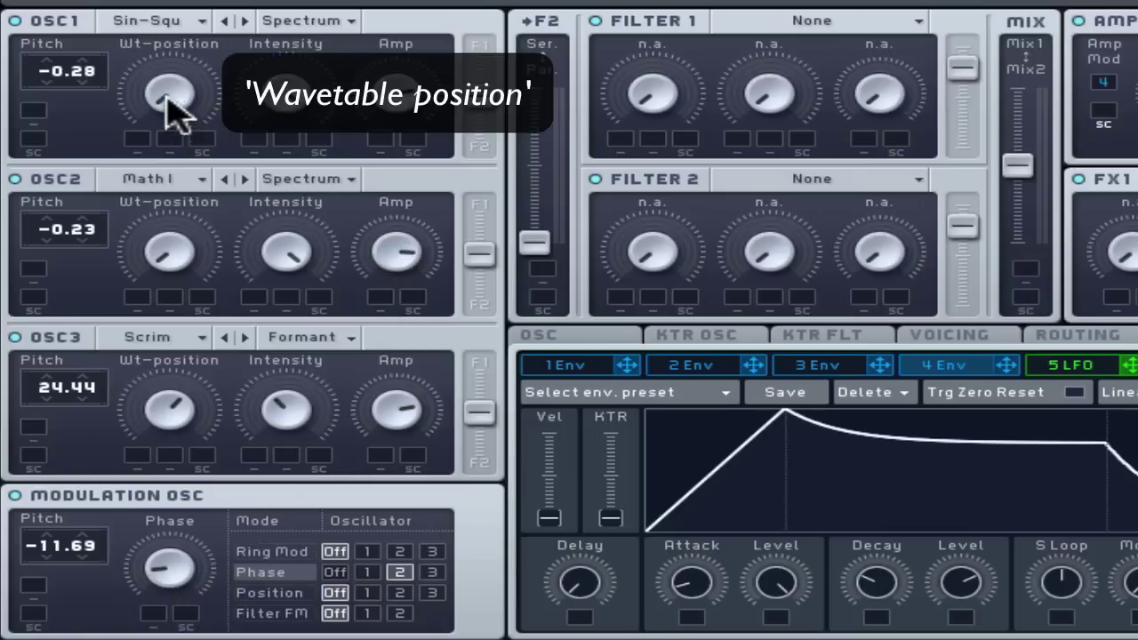
drag(173, 107, 173, 54)
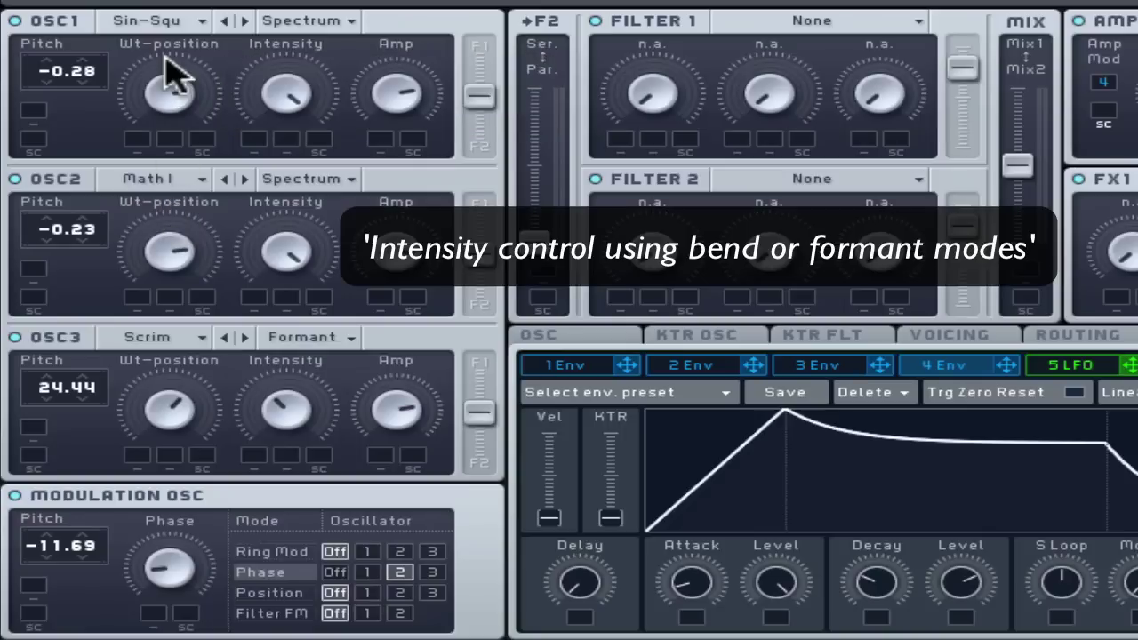
drag(288, 407, 293, 487)
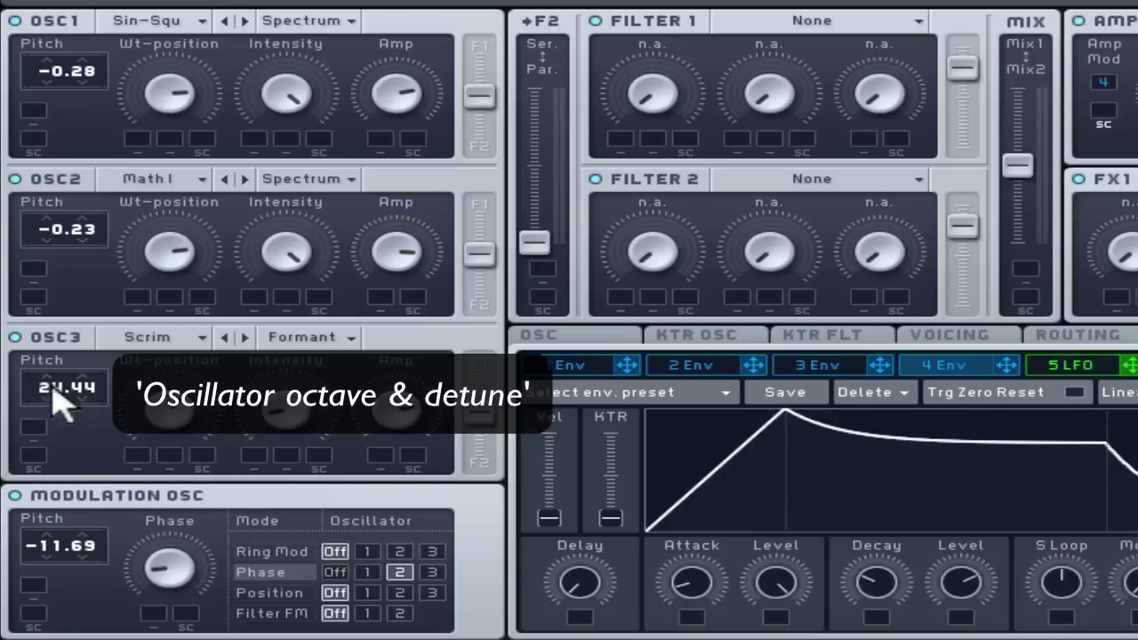
drag(97, 385, 89, 546)
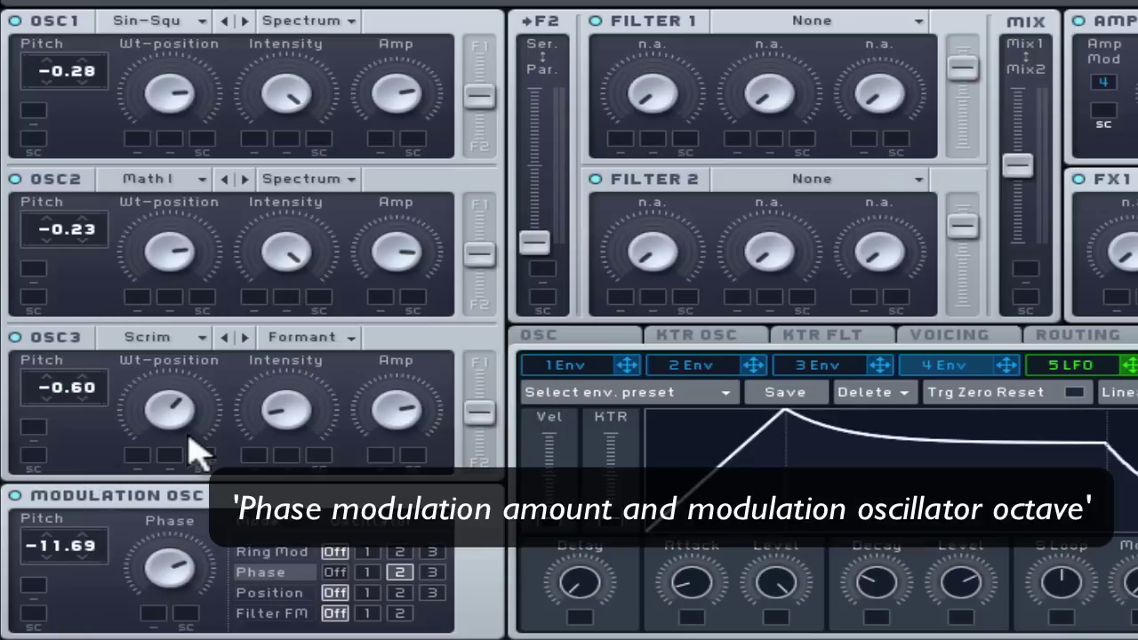